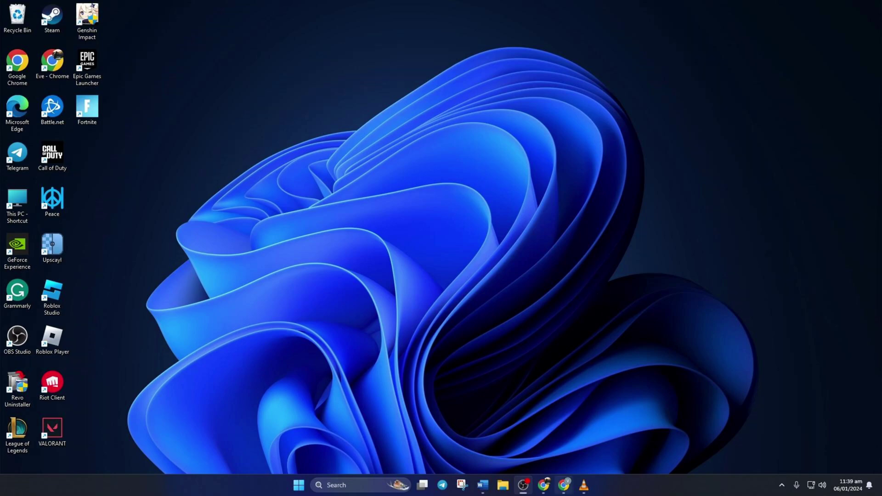
Sign in at account.riotgames.com using the saved login details.
{"action": "left_click", "coordinate": [563, 484]}
{"action": "type", "text": "ac"}
{"action": "key", "text": "Return"}
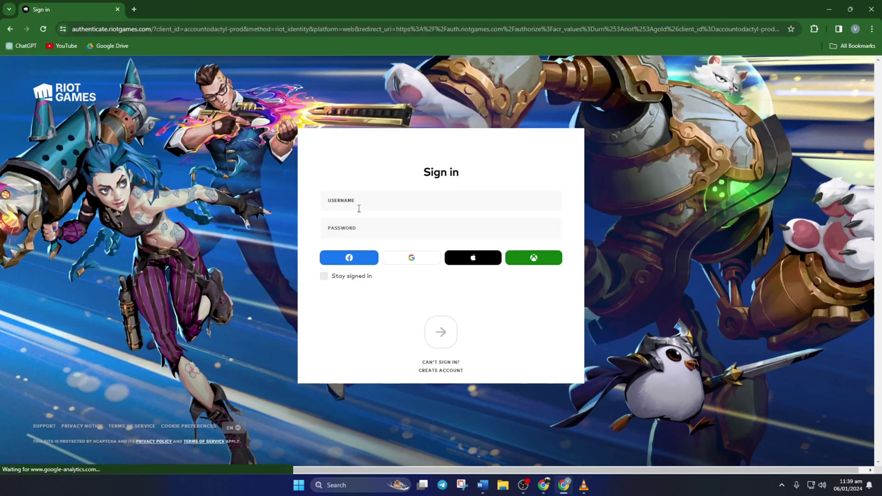
{"action": "left_click", "coordinate": [359, 209]}
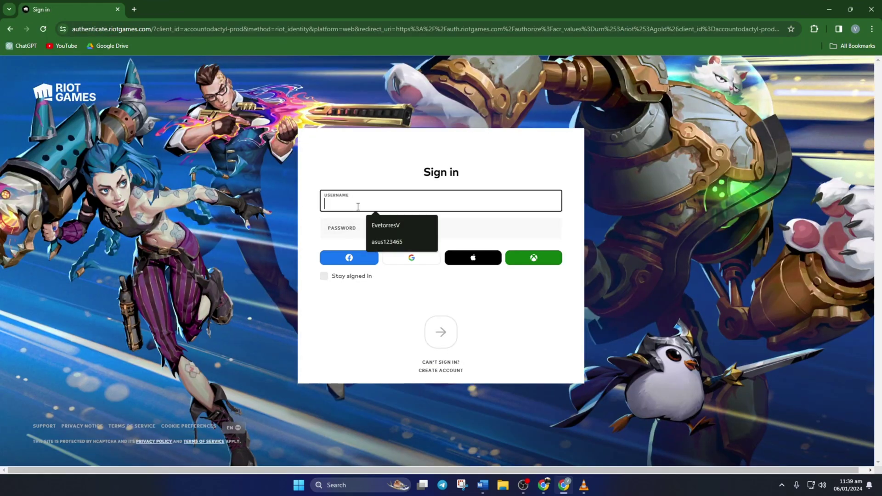
{"action": "left_click", "coordinate": [381, 226]}
{"action": "left_click", "coordinate": [446, 325]}
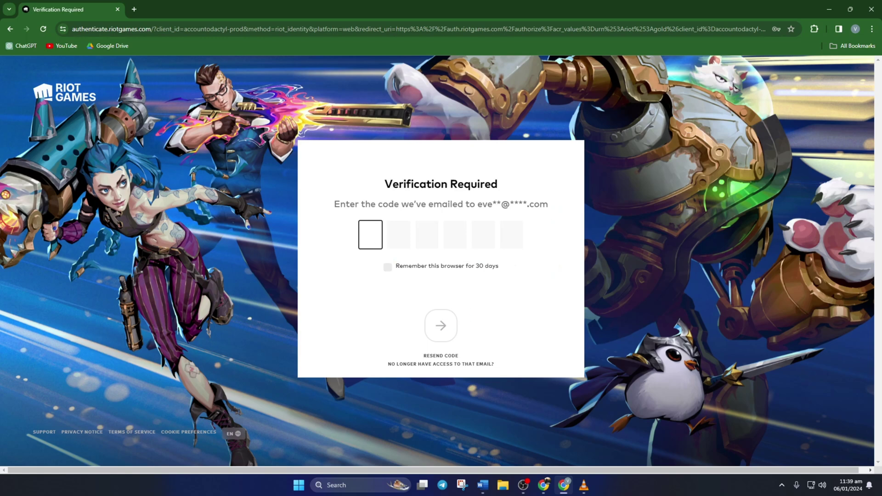
Paste the emailed verification code and submit it to finish signing in.
{"action": "left_click", "coordinate": [584, 485]}
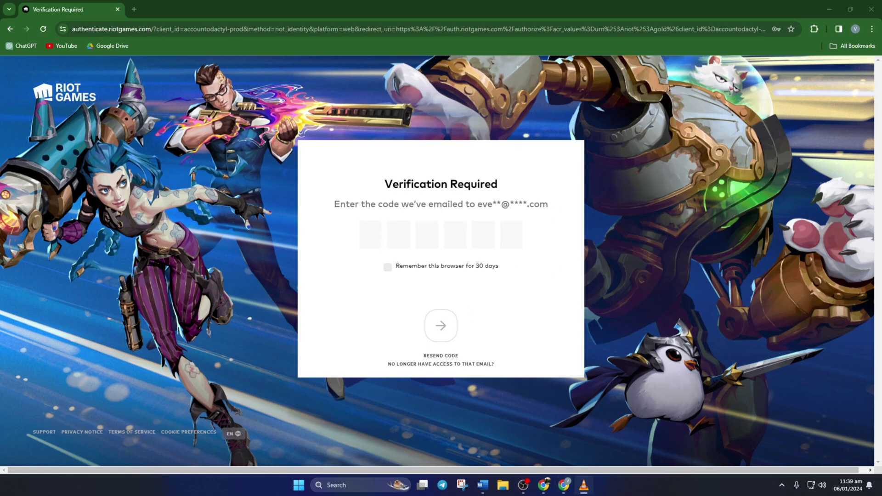
{"action": "left_click", "coordinate": [403, 232]}
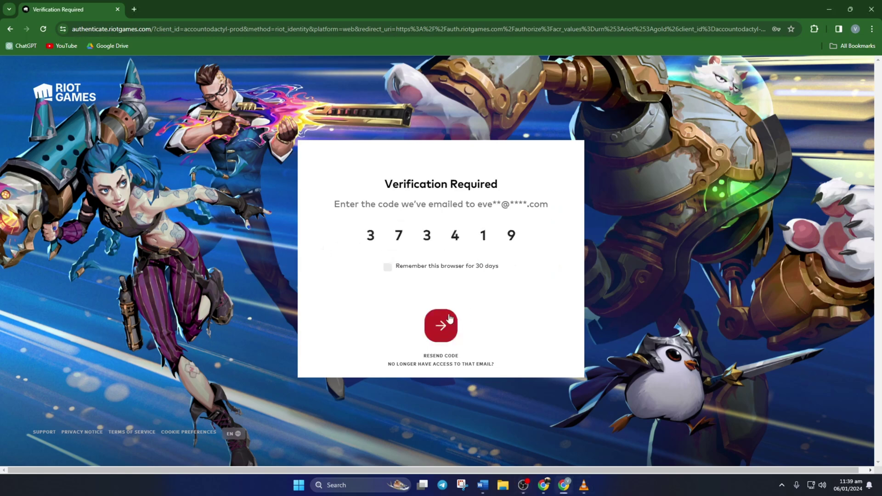
{"action": "left_click", "coordinate": [445, 322]}
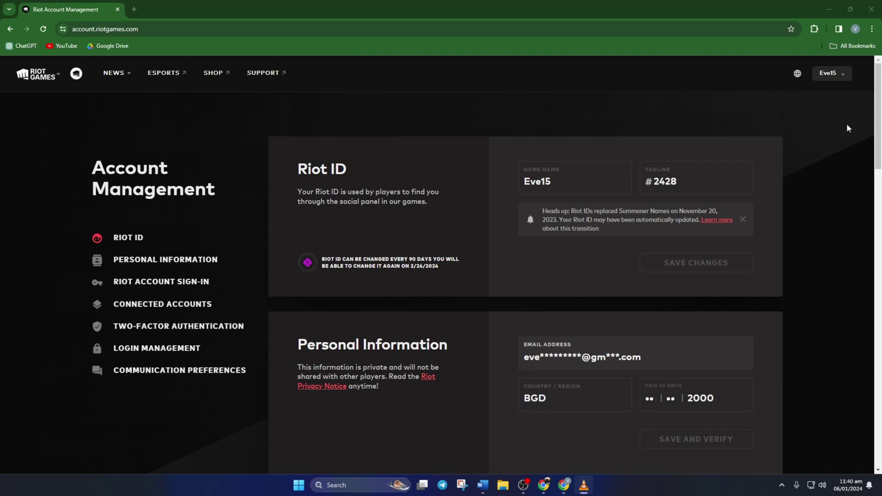
Go to the Connected Accounts section showing Google as a linked account.
{"action": "left_click", "coordinate": [185, 304]}
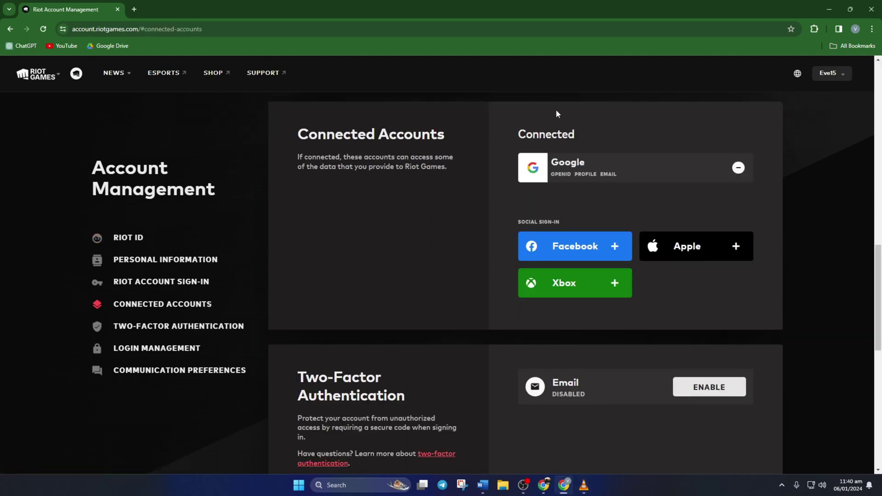
{"action": "mouse_move", "coordinate": [518, 136]}
{"action": "left_mouse_down"}
{"action": "mouse_move", "coordinate": [550, 131]}
{"action": "mouse_move", "coordinate": [604, 154]}
{"action": "left_mouse_up"}
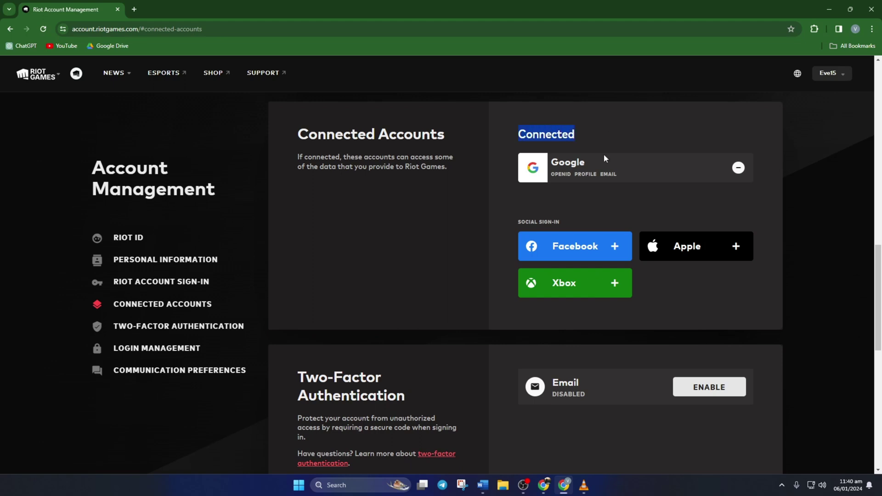
{"action": "left_click", "coordinate": [611, 205]}
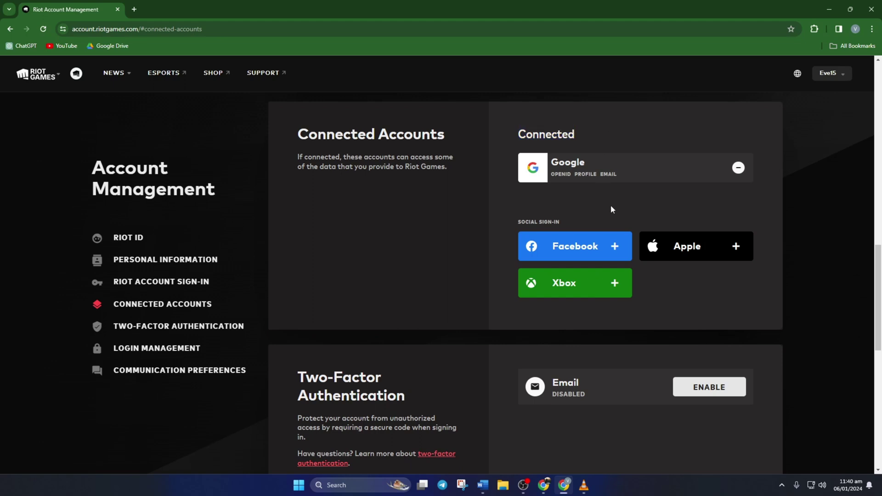
Disconnect the Google account, confirm it, and minimize Chrome to the desktop.
{"action": "left_click", "coordinate": [738, 169]}
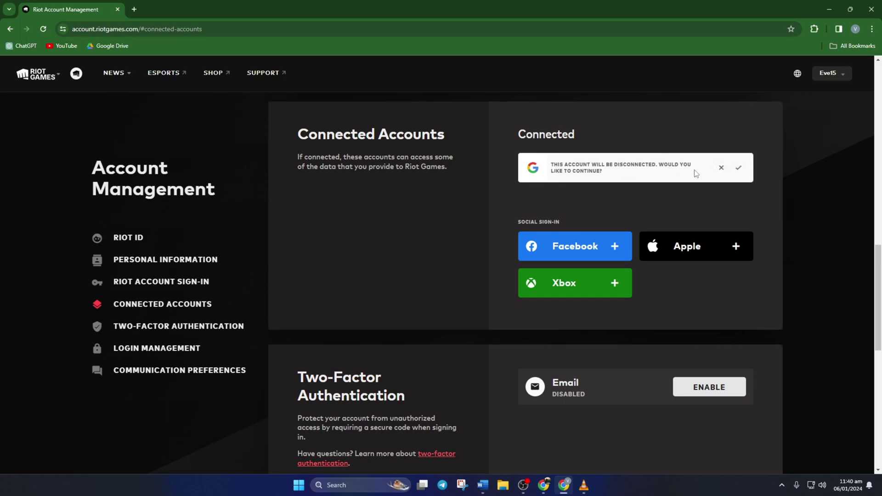
{"action": "left_click", "coordinate": [738, 168]}
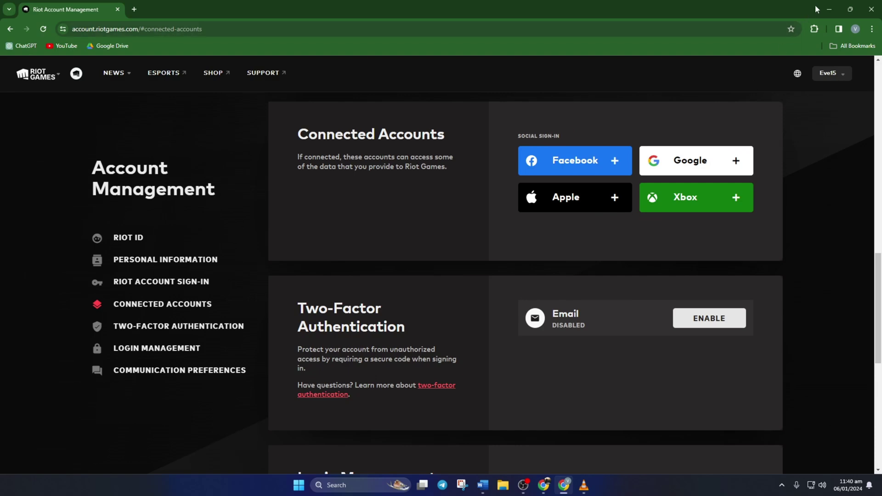
{"action": "left_click", "coordinate": [827, 9]}
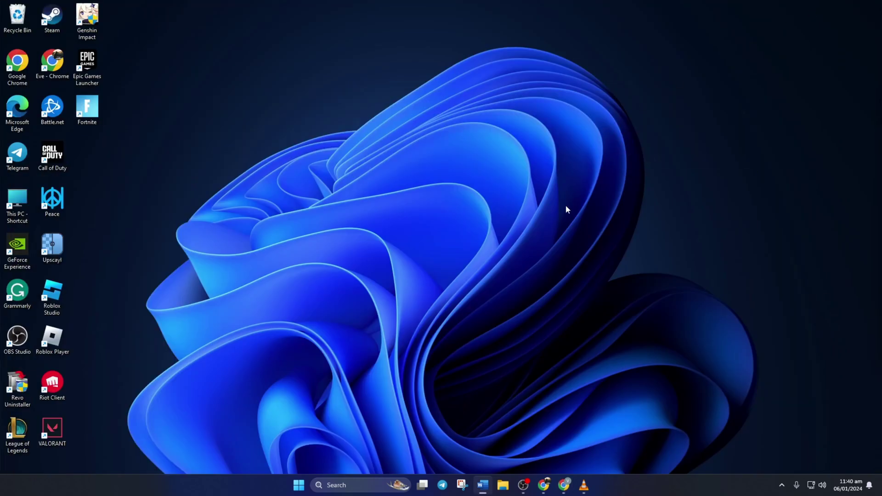